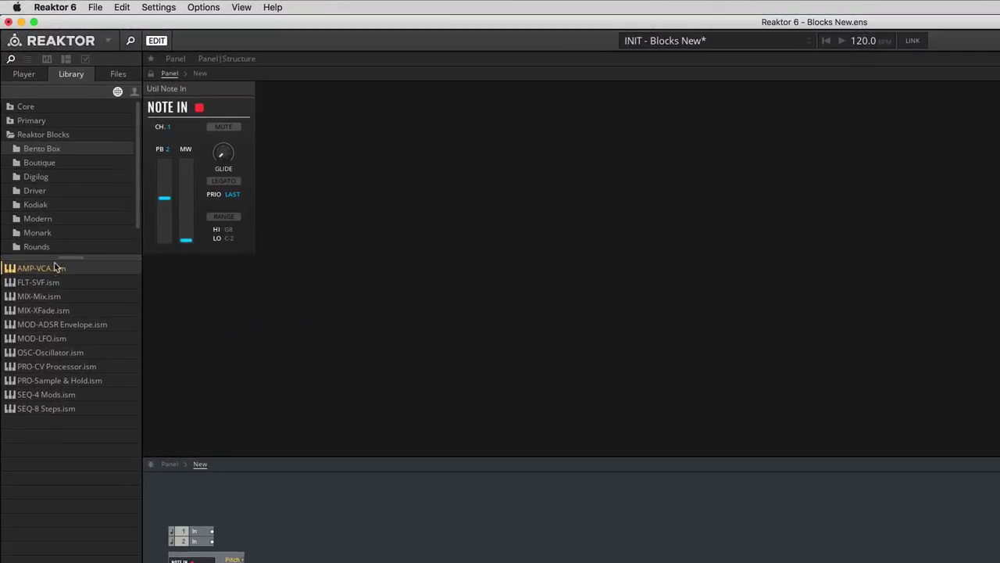
# - Load the Blocks New ensemble from Reaktor Blocks without saving the current changes
pyautogui.click(61, 136)
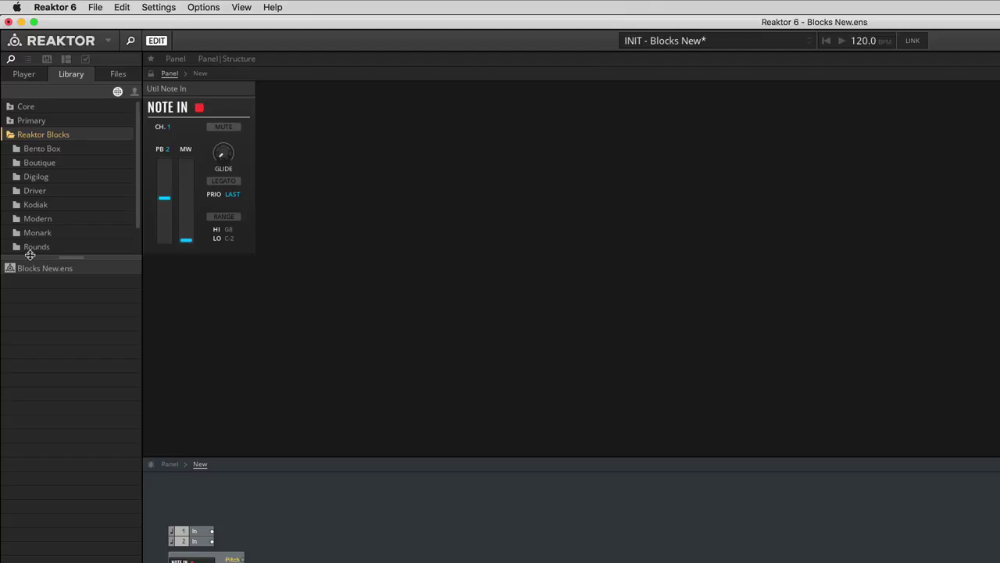
pyautogui.doubleClick(19, 269)
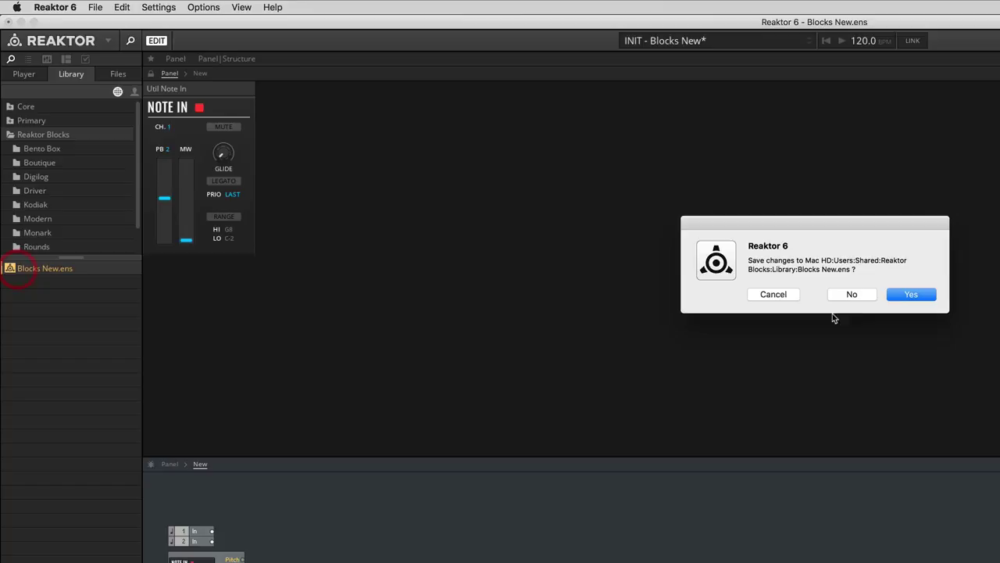
pyautogui.click(851, 293)
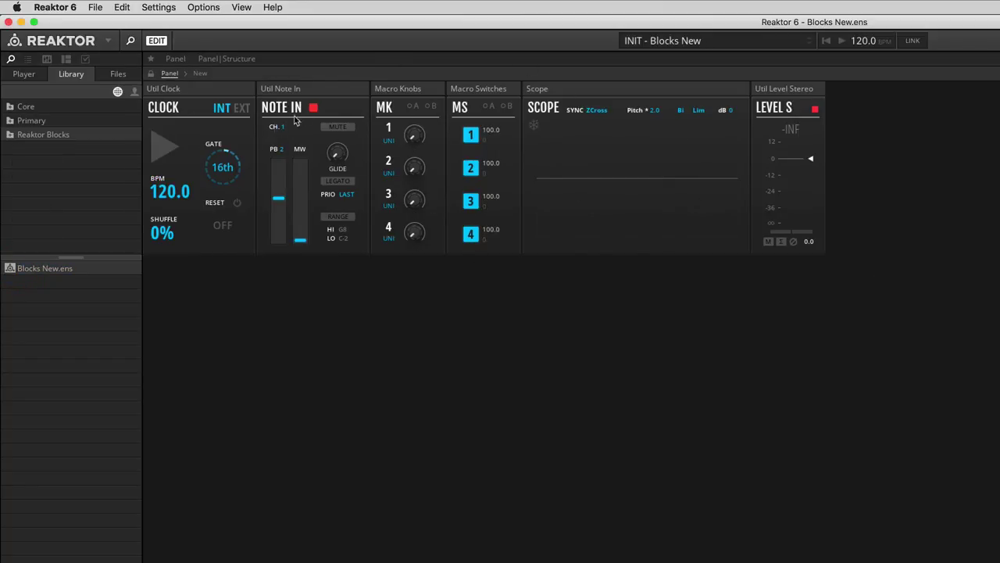
# - Delete the Macro Knobs, Macro Switches, Scope, Level S and Clock blocks, leaving Note In
pyautogui.click(413, 91)
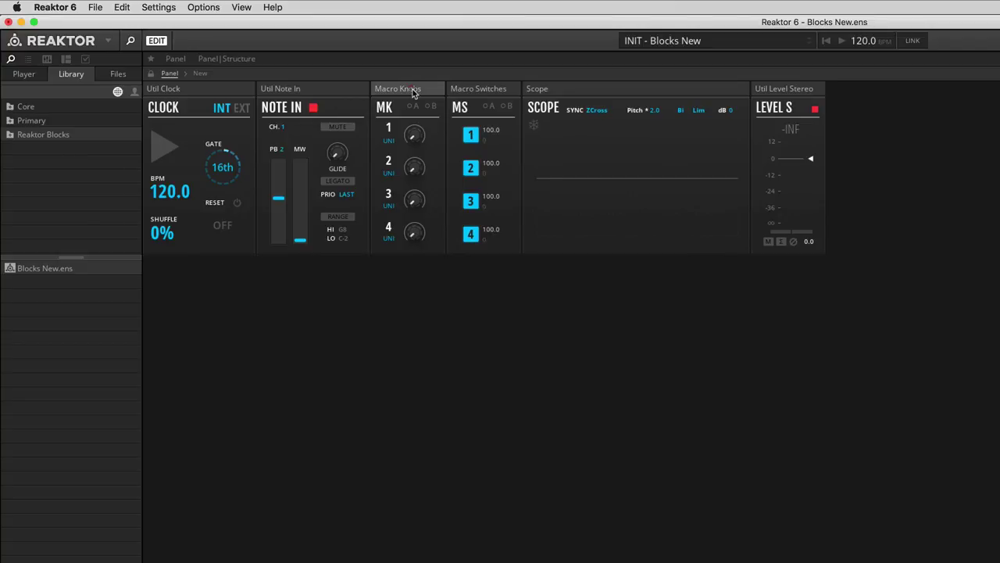
pyautogui.press('Delete')
pyautogui.click(420, 90)
pyautogui.press('Delete')
pyautogui.click(429, 92)
pyautogui.press('Delete')
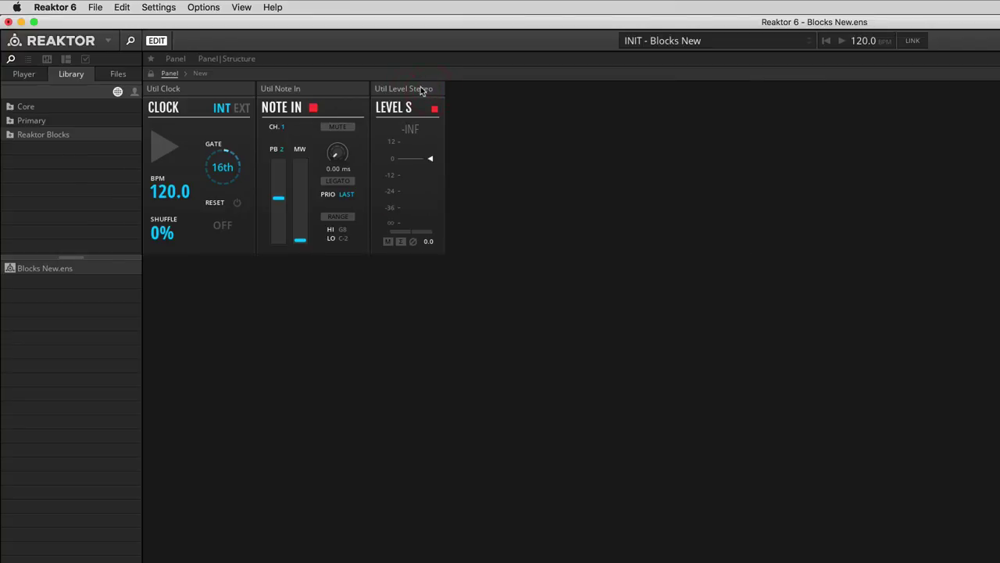
pyautogui.click(420, 88)
pyautogui.press('Delete')
pyautogui.click(190, 89)
pyautogui.press('Delete')
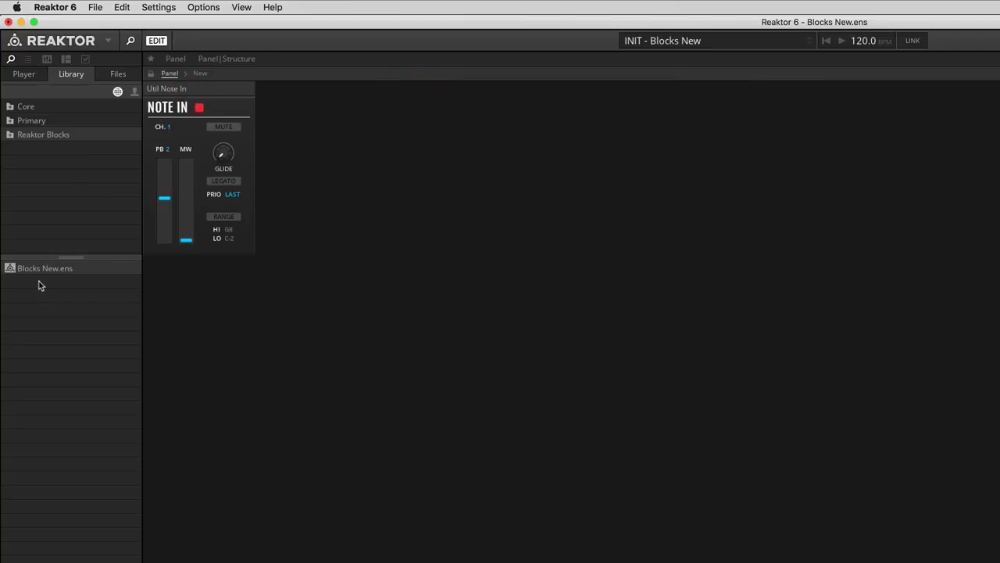
# - From Reaktor Blocks > Bento Box, add the OSC, ADSR Envelope and AMP-VCA blocks to the panel
pyautogui.click(11, 136)
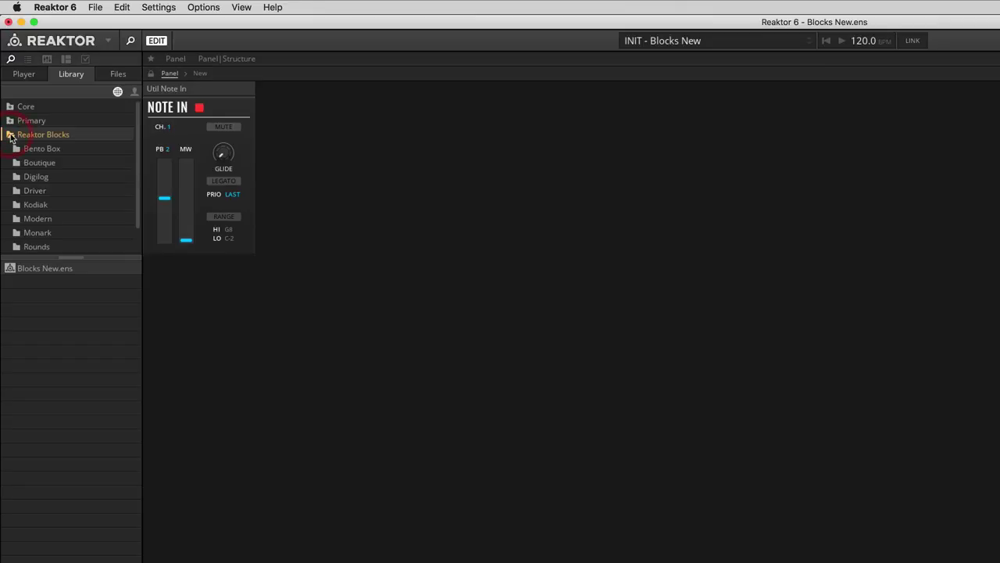
pyautogui.click(66, 150)
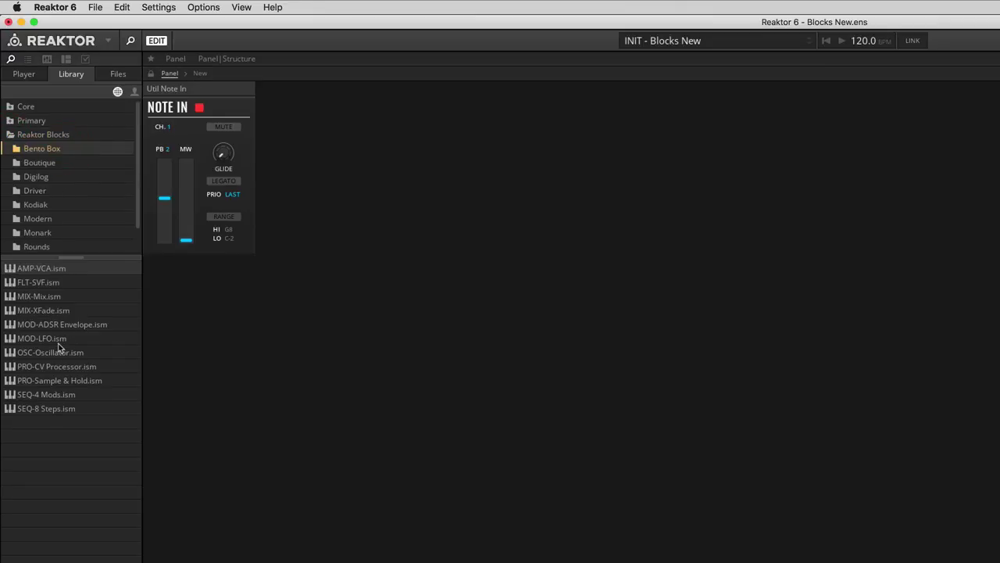
pyautogui.moveTo(41, 357); pyautogui.dragTo(305, 202)
pyautogui.moveTo(36, 325); pyautogui.dragTo(465, 192)
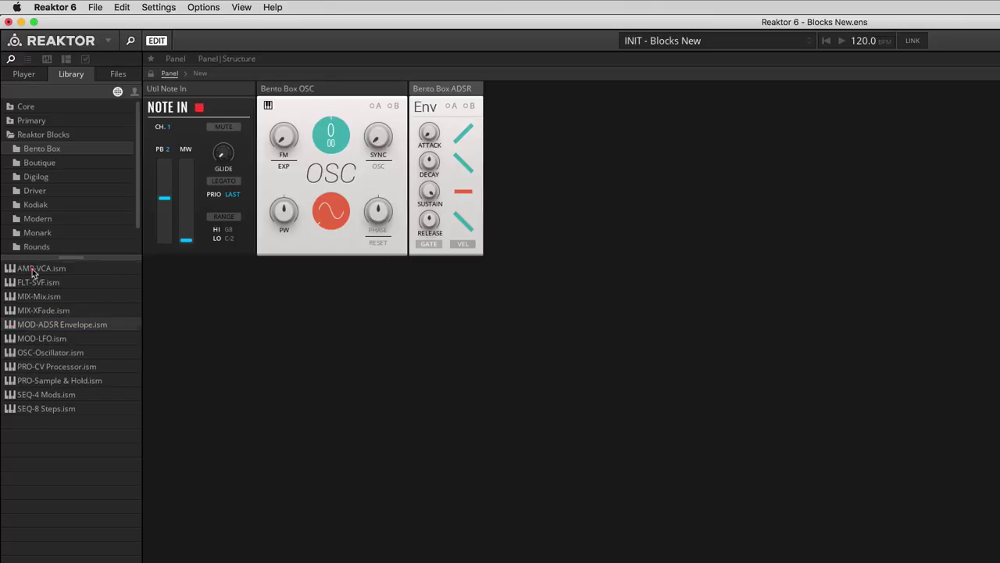
pyautogui.moveTo(40, 271); pyautogui.dragTo(517, 160)
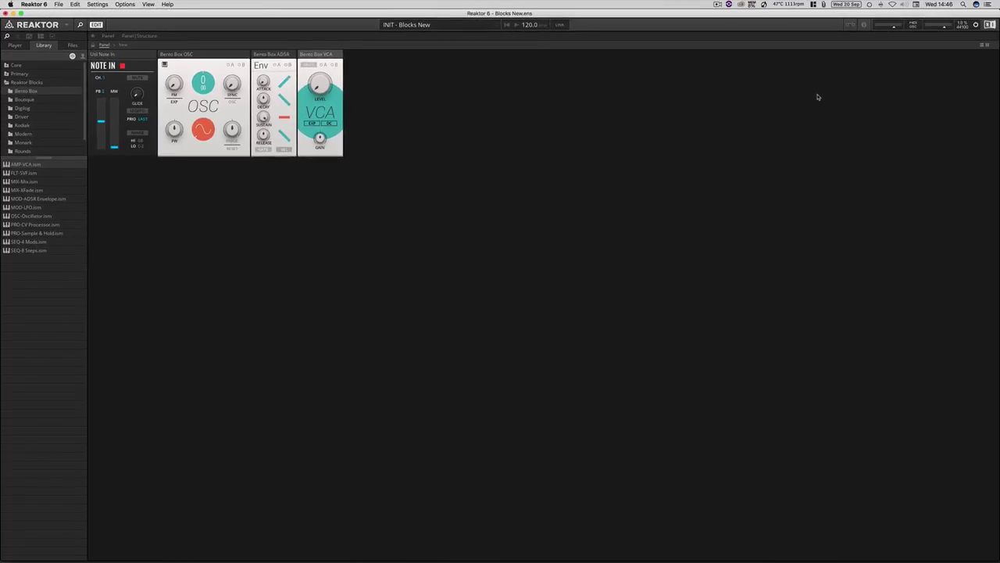
# - In Structure view, place the VCA beside the Out terminals and wire its output to Out 2
pyautogui.click(982, 46)
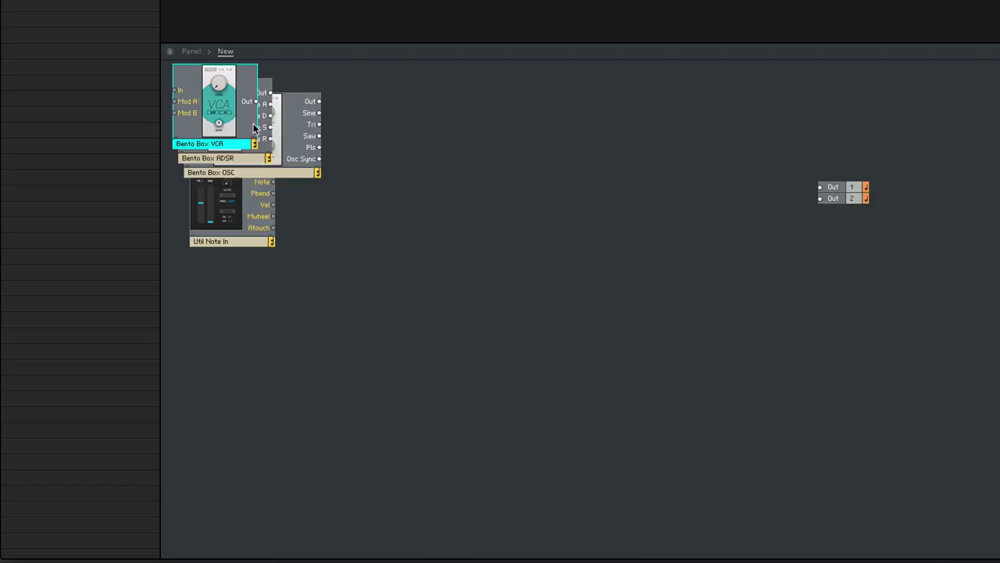
pyautogui.moveTo(219, 118); pyautogui.dragTo(820, 187)
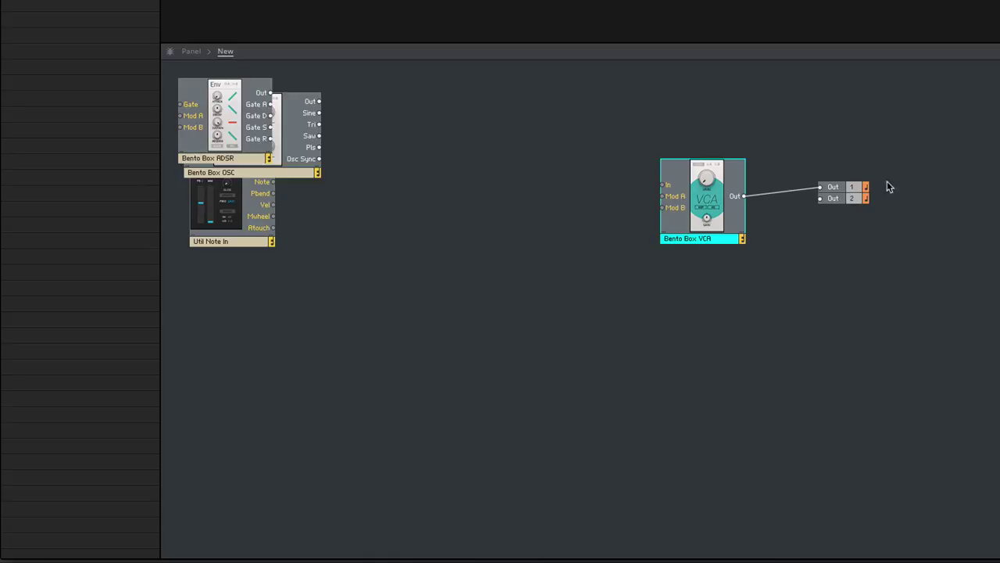
pyautogui.moveTo(743, 196); pyautogui.dragTo(813, 202)
# - Spread the ADSR and OSC modules into open space away from Note In
pyautogui.moveTo(239, 130); pyautogui.dragTo(461, 301)
pyautogui.moveTo(248, 143); pyautogui.dragTo(455, 133)
pyautogui.moveTo(444, 300); pyautogui.dragTo(459, 297)
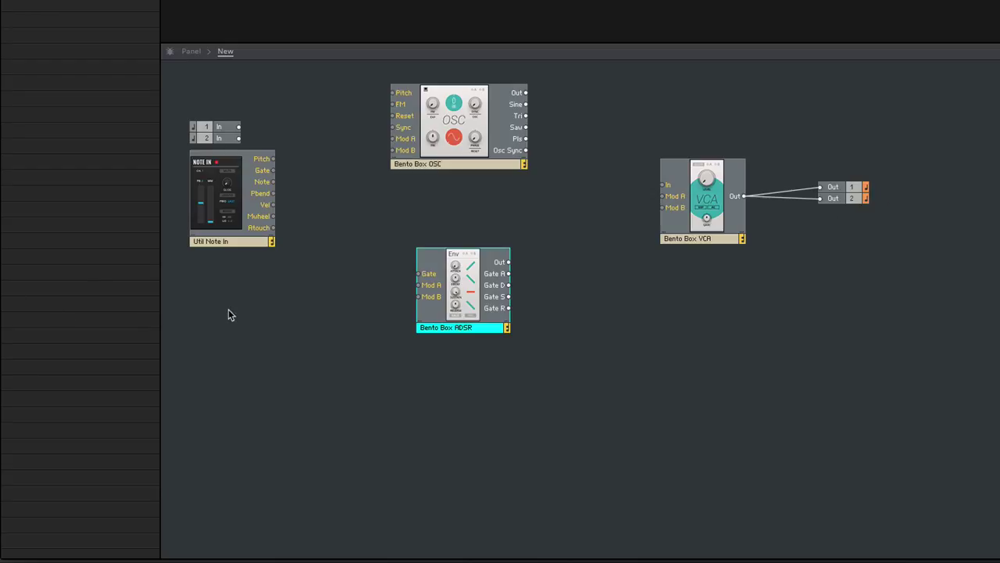
# - Cable Note In Pitch to OSC Pitch, Gate to ADSR Gate, ADSR to VCA Mod A, OSC to VCA In
pyautogui.moveTo(473, 294); pyautogui.dragTo(461, 291)
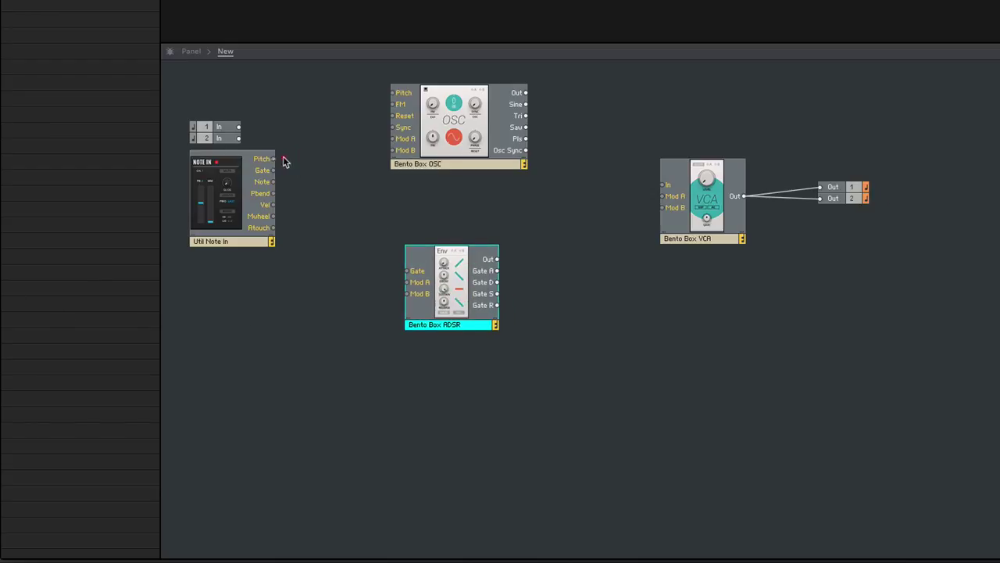
pyautogui.moveTo(283, 160); pyautogui.dragTo(393, 94)
pyautogui.moveTo(273, 170); pyautogui.dragTo(406, 274)
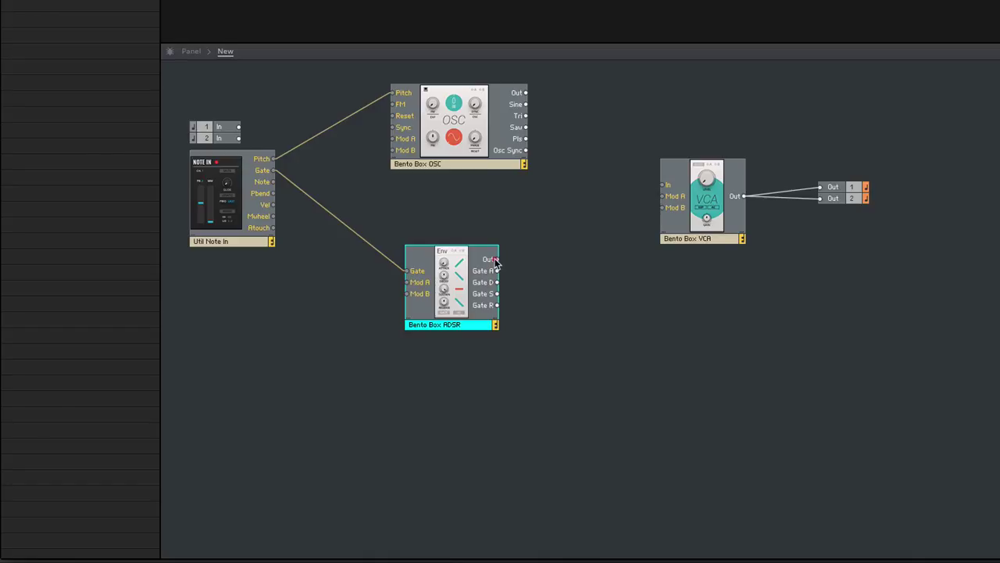
pyautogui.moveTo(497, 259); pyautogui.dragTo(662, 197)
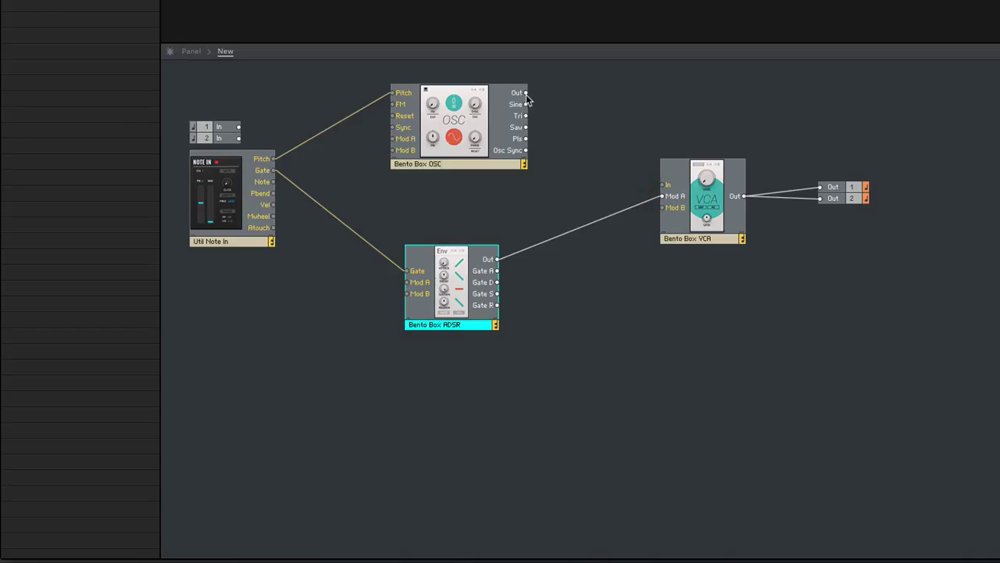
pyautogui.moveTo(526, 93); pyautogui.dragTo(662, 186)
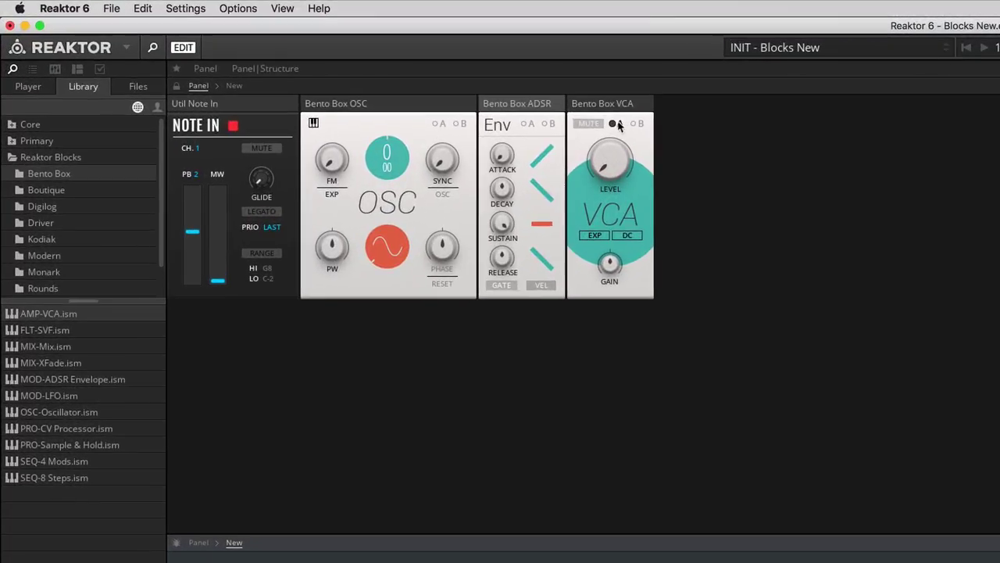
# - Set the VCA modulation source to A and raise its modulation amount slider
pyautogui.click(323, 65)
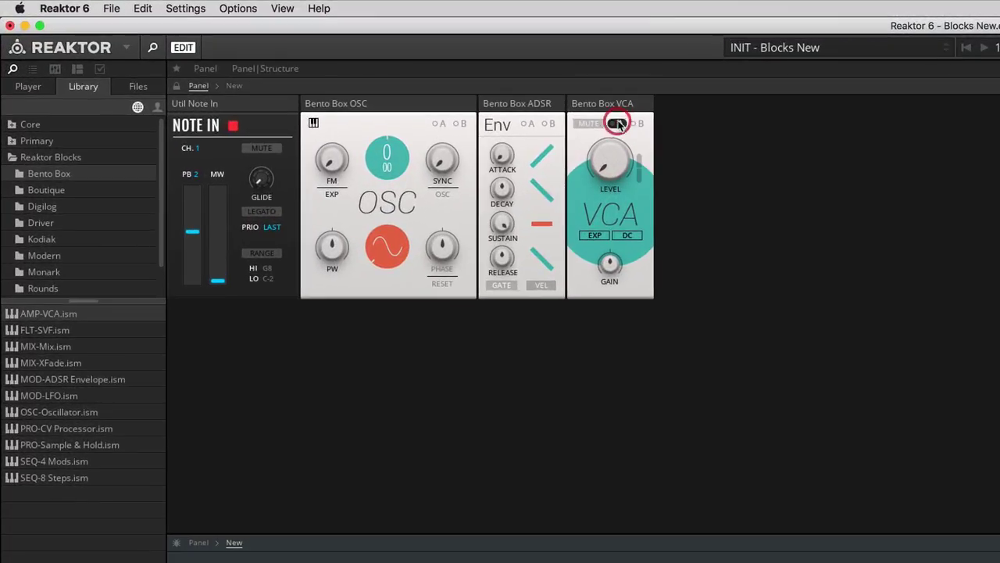
pyautogui.click(641, 156)
pyautogui.moveTo(640, 157); pyautogui.dragTo(643, 79)
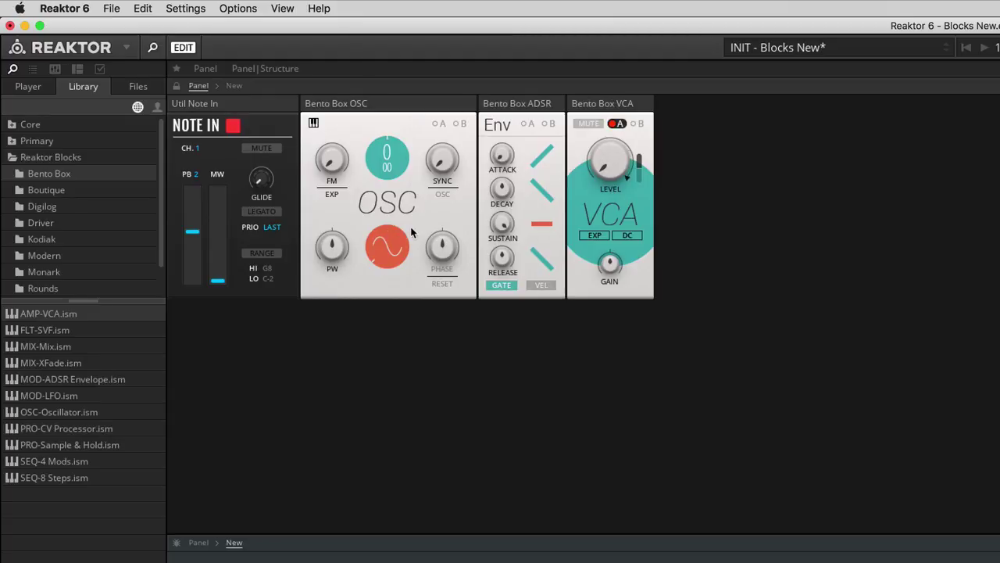
# - Set the ADSR attack to 1.24 ms and the decay to 245 ms
pyautogui.moveTo(492, 159); pyautogui.dragTo(495, 57)
pyautogui.moveTo(508, 151); pyautogui.dragTo(504, 123)
pyautogui.moveTo(503, 155); pyautogui.dragTo(502, 346)
pyautogui.moveTo(503, 187); pyautogui.dragTo(524, 496)
# - Check the VCA level value and lengthen the ADSR release to 583 ms
pyautogui.click(503, 157)
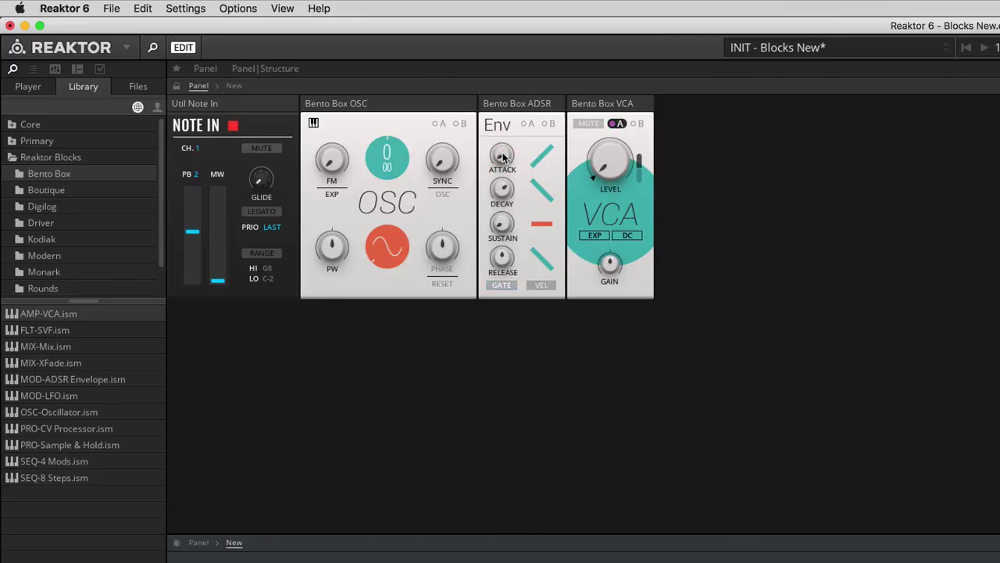
pyautogui.click(621, 187)
pyautogui.moveTo(504, 266)
pyautogui.moveTo(504, 265); pyautogui.dragTo(504, 299)
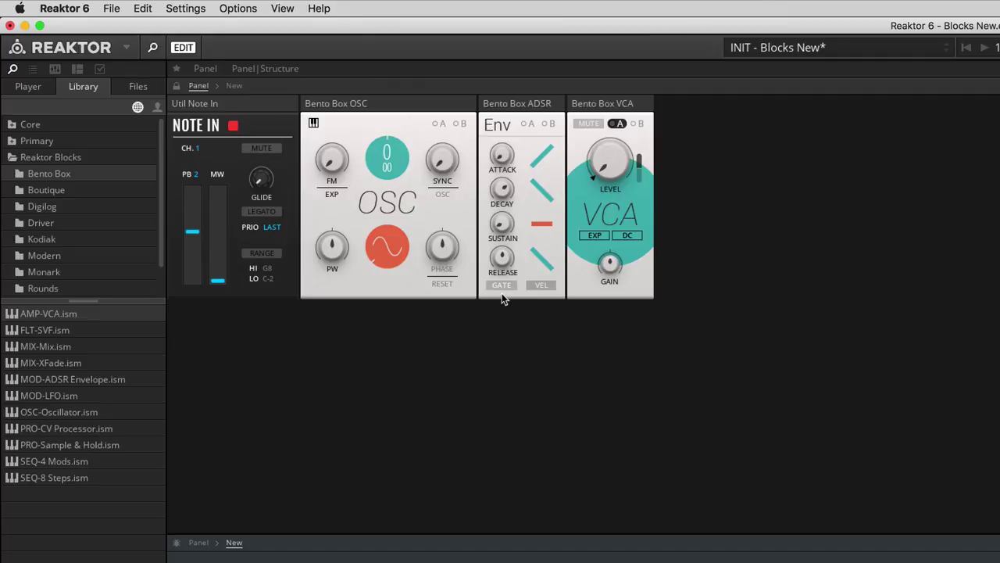